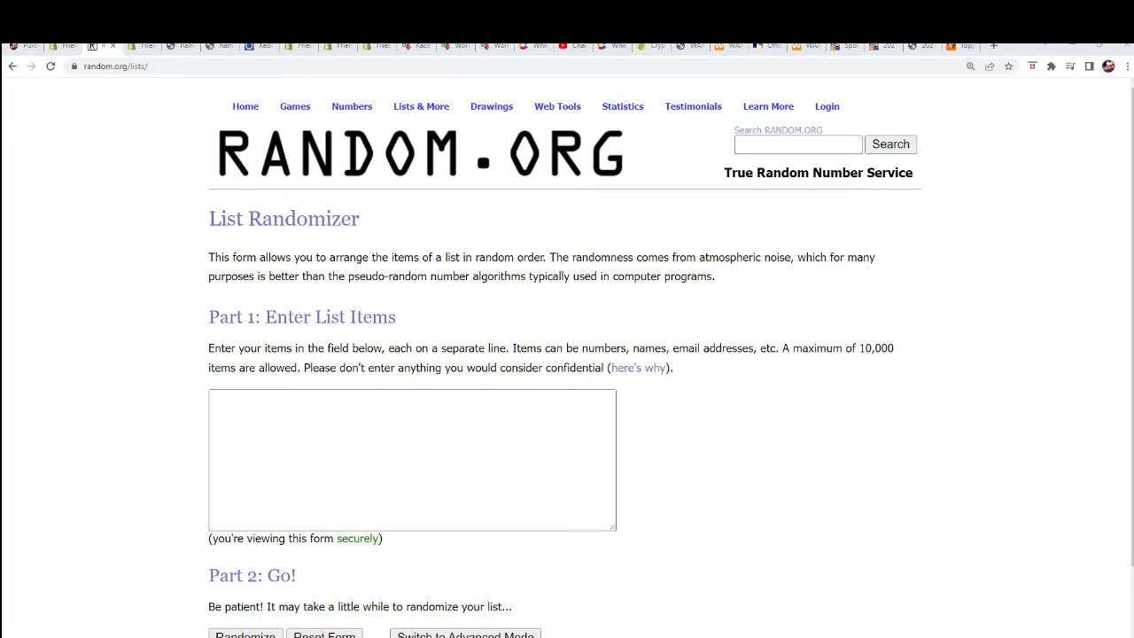
Step: Move the Excel sheet over the browser and copy the owner names in column A
{"action": "mouse_move", "coordinate": [1116, 266]}
{"action": "left_mouse_down"}
{"action": "mouse_move", "coordinate": [795, 111]}
{"action": "mouse_move", "coordinate": [795, 35]}
{"action": "left_mouse_up"}
{"action": "mouse_move", "coordinate": [729, 193]}
{"action": "left_mouse_down"}
{"action": "mouse_move", "coordinate": [767, 541]}
{"action": "mouse_move", "coordinate": [735, 595]}
{"action": "left_mouse_up"}
{"action": "right_click", "coordinate": [728, 255]}
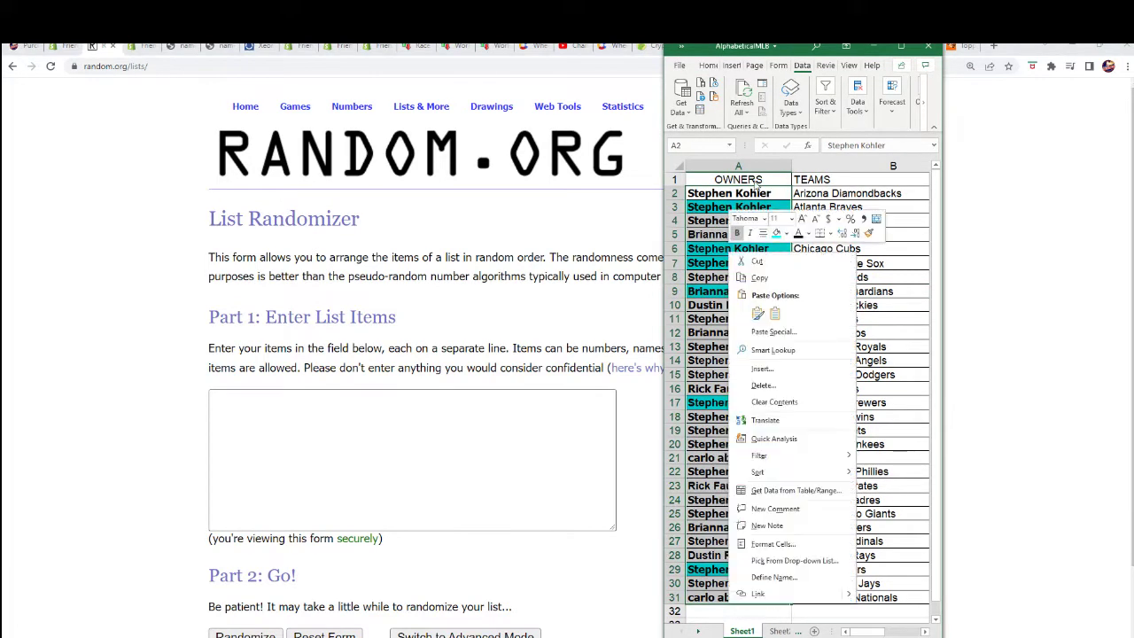
{"action": "left_click", "coordinate": [759, 278]}
{"action": "left_click", "coordinate": [335, 403]}
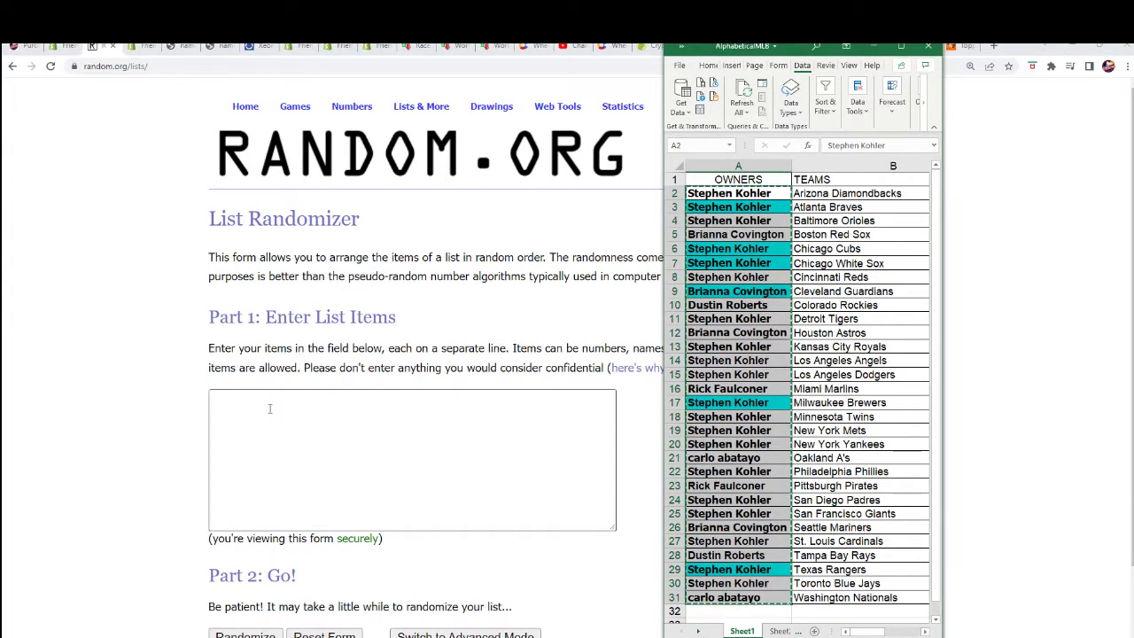
Step: Reselect owner names A2:A31 in Excel, copy them again, and return to the randomizer page
{"action": "left_click", "coordinate": [742, 361]}
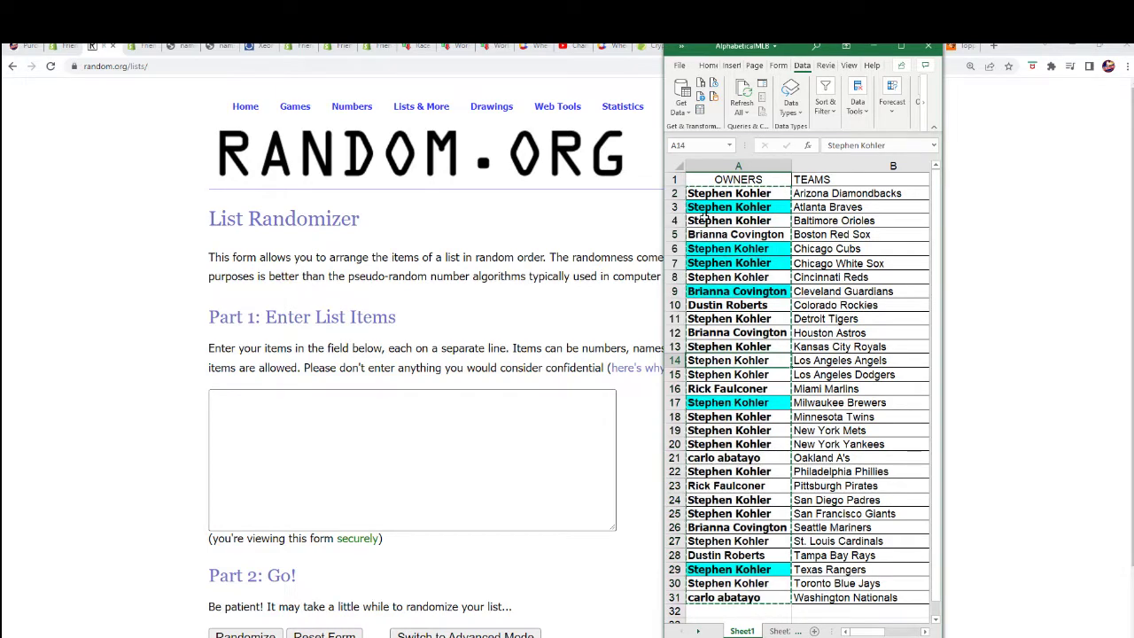
{"action": "left_click_drag", "start_coordinate": [693, 192], "coordinate": [732, 597]}
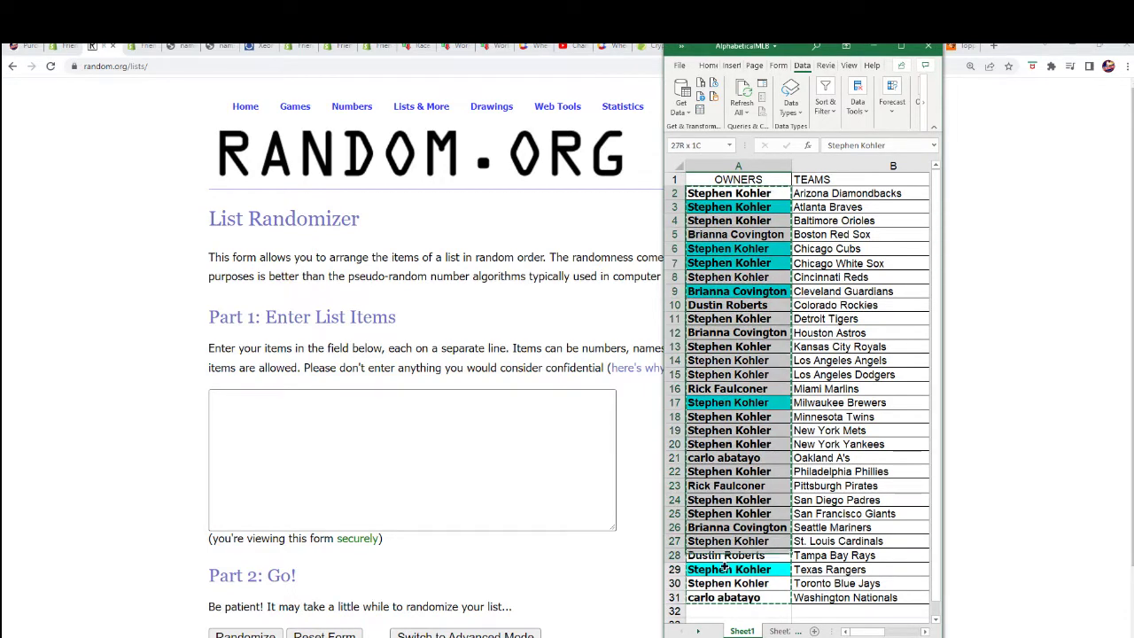
{"action": "right_click", "coordinate": [731, 253]}
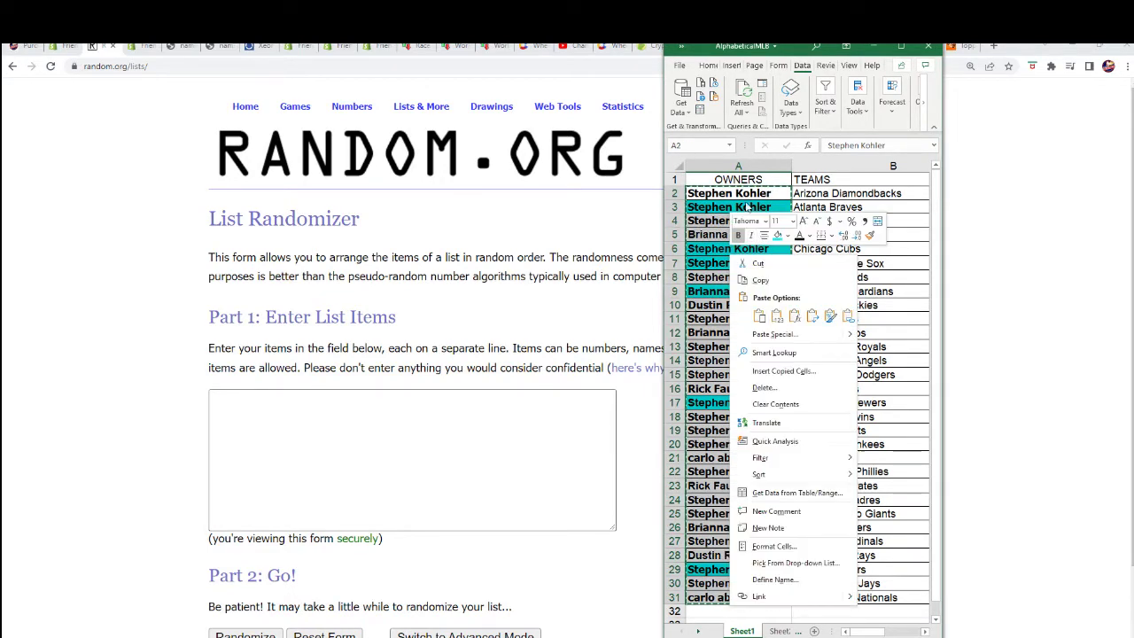
{"action": "left_click", "coordinate": [759, 283]}
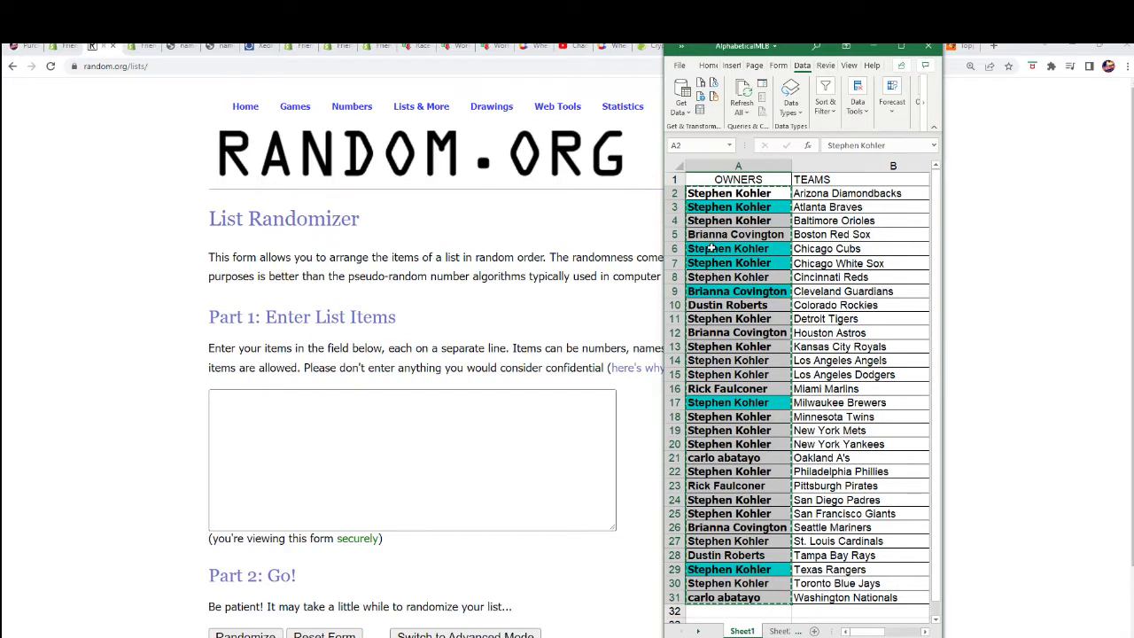
{"action": "left_click", "coordinate": [229, 406]}
{"action": "left_click", "coordinate": [248, 406]}
Step: Paste the thirty owner names into the list field and delete the trailing blank line
{"action": "right_click", "coordinate": [248, 407]}
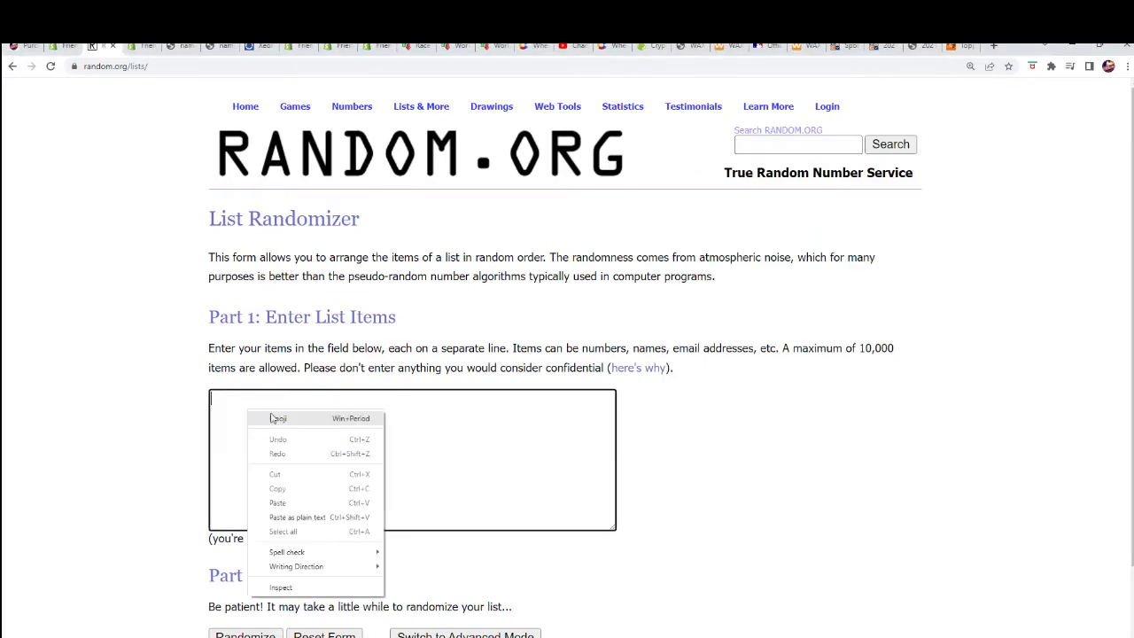
{"action": "left_click", "coordinate": [282, 503]}
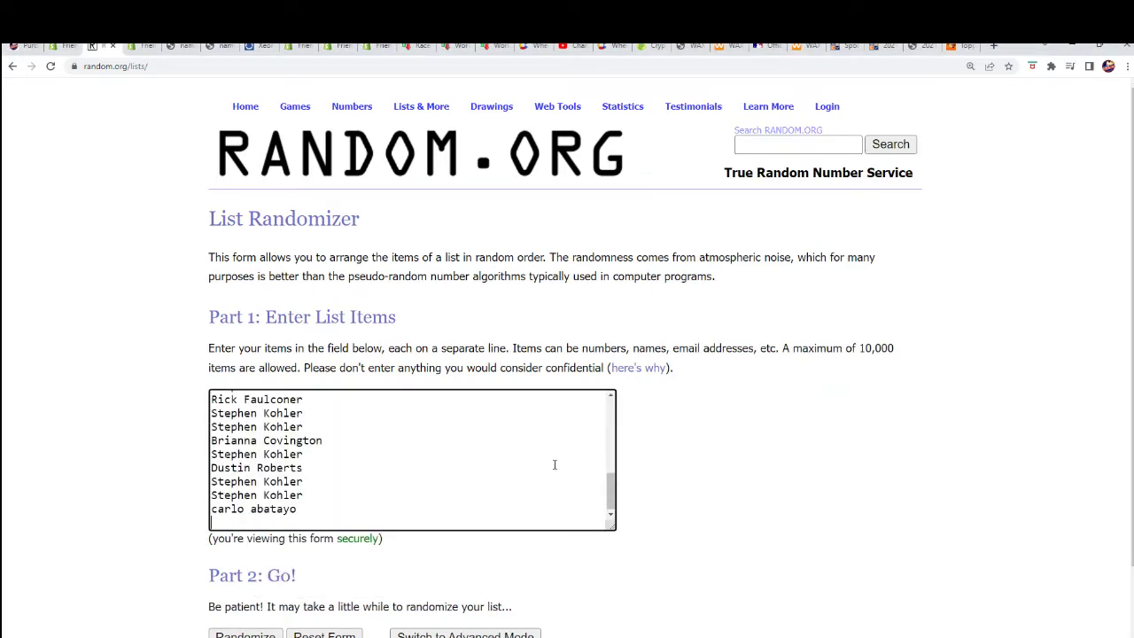
{"action": "key", "text": "BackSpace"}
{"action": "scroll", "coordinate": [314, 441], "scroll_direction": "up", "scroll_amount": 3}
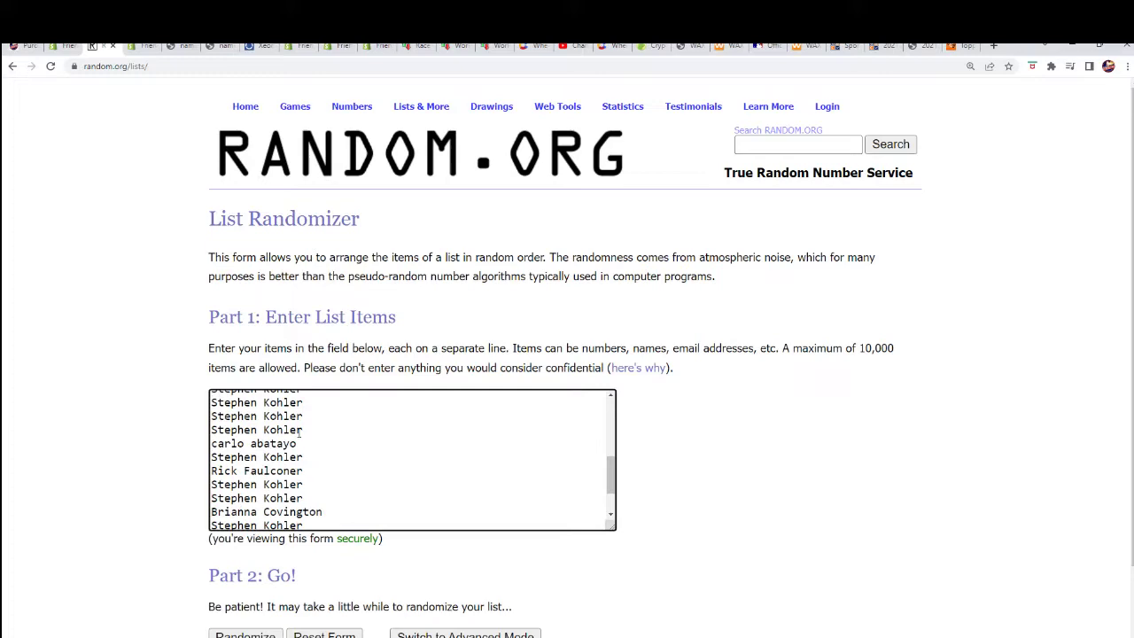
{"action": "scroll", "coordinate": [301, 434], "scroll_direction": "up", "scroll_amount": 3}
{"action": "scroll", "coordinate": [284, 422], "scroll_direction": "up", "scroll_amount": 3}
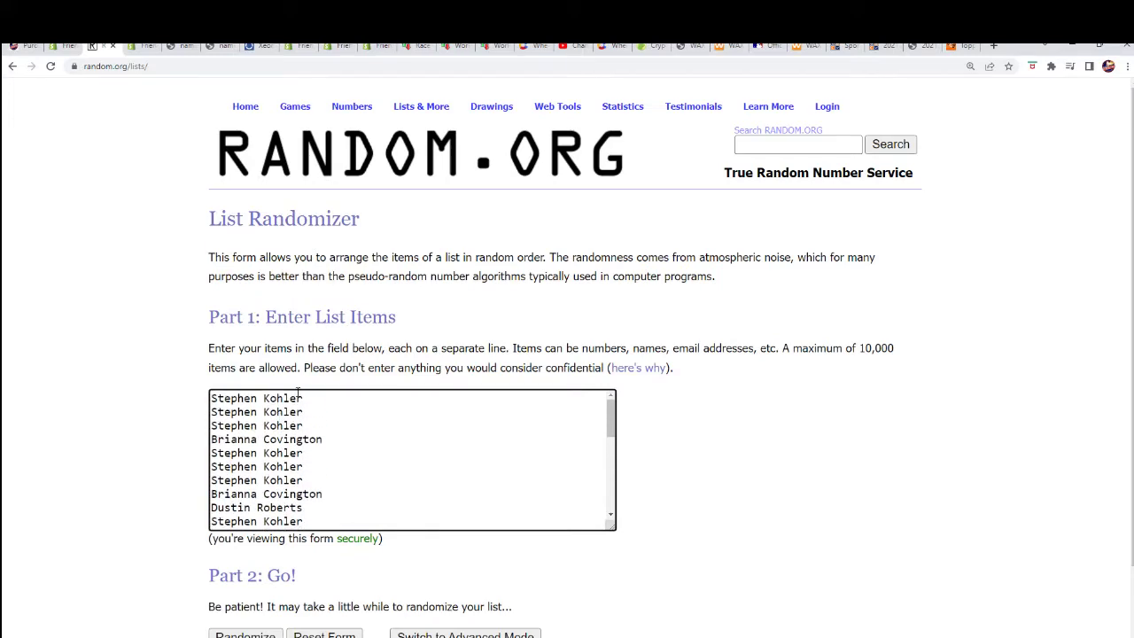
{"action": "left_click", "coordinate": [681, 411]}
{"action": "scroll", "coordinate": [690, 420], "scroll_direction": "down", "scroll_amount": 1}
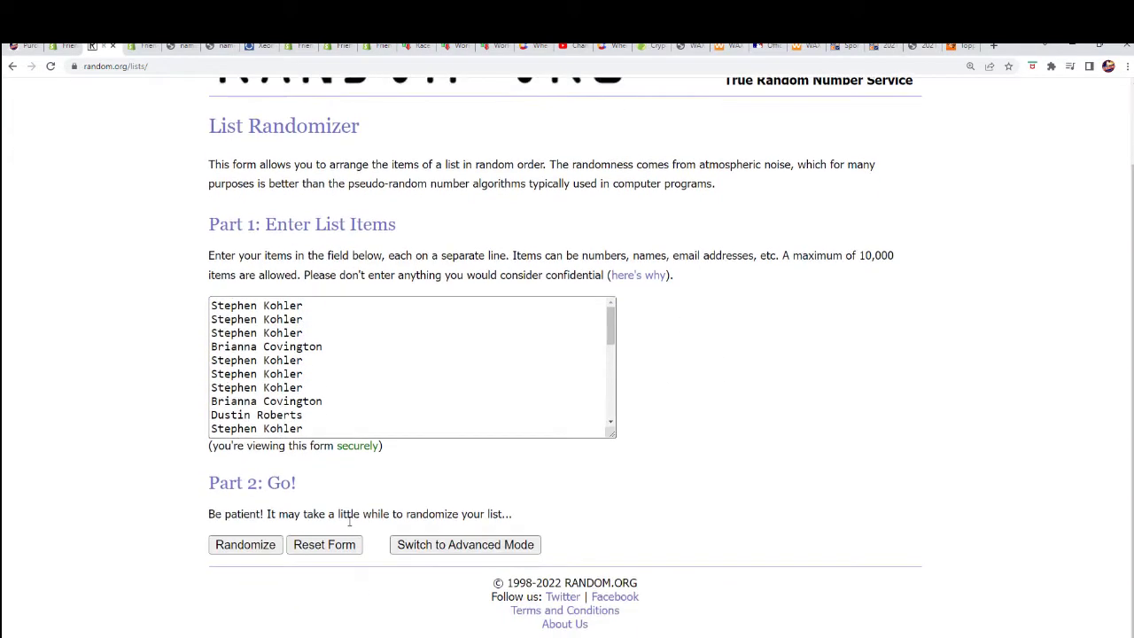
Step: Randomize the owner list, then reshuffle with Again! until it reads randomized 7 times
{"action": "left_click", "coordinate": [248, 547]}
{"action": "scroll", "coordinate": [247, 546], "scroll_direction": "down", "scroll_amount": 5}
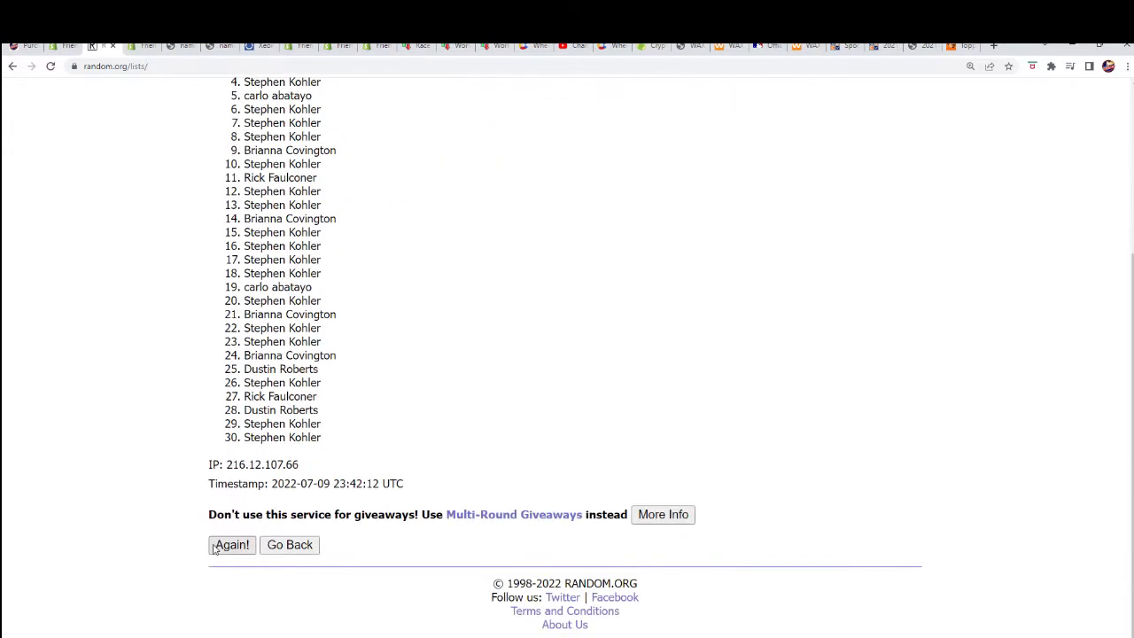
{"action": "left_click", "coordinate": [231, 544]}
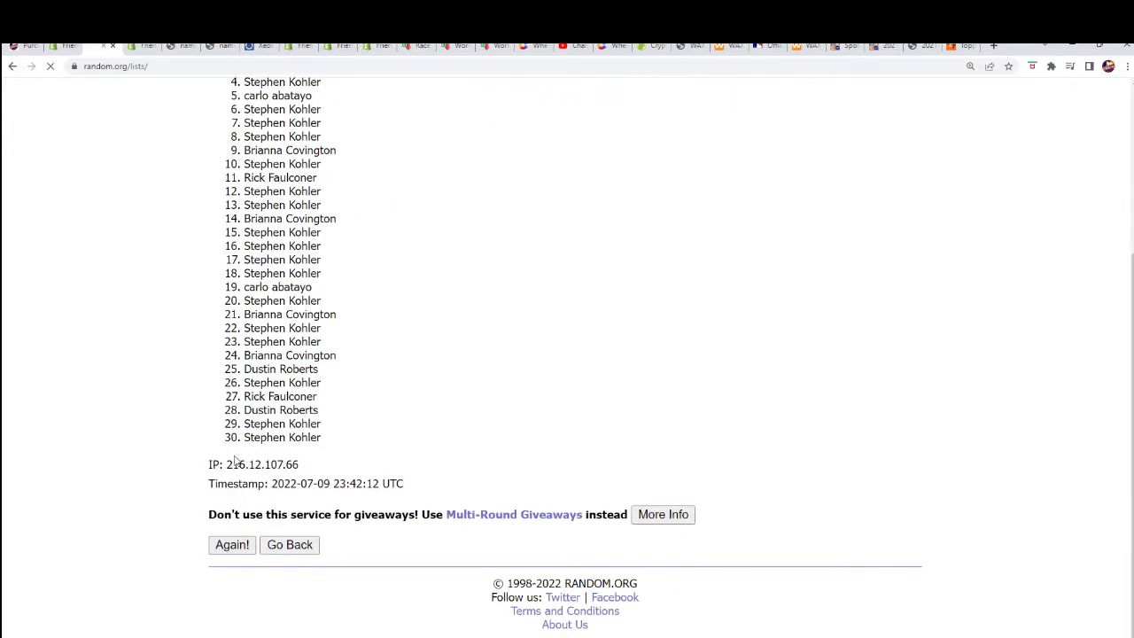
{"action": "left_click", "coordinate": [227, 540]}
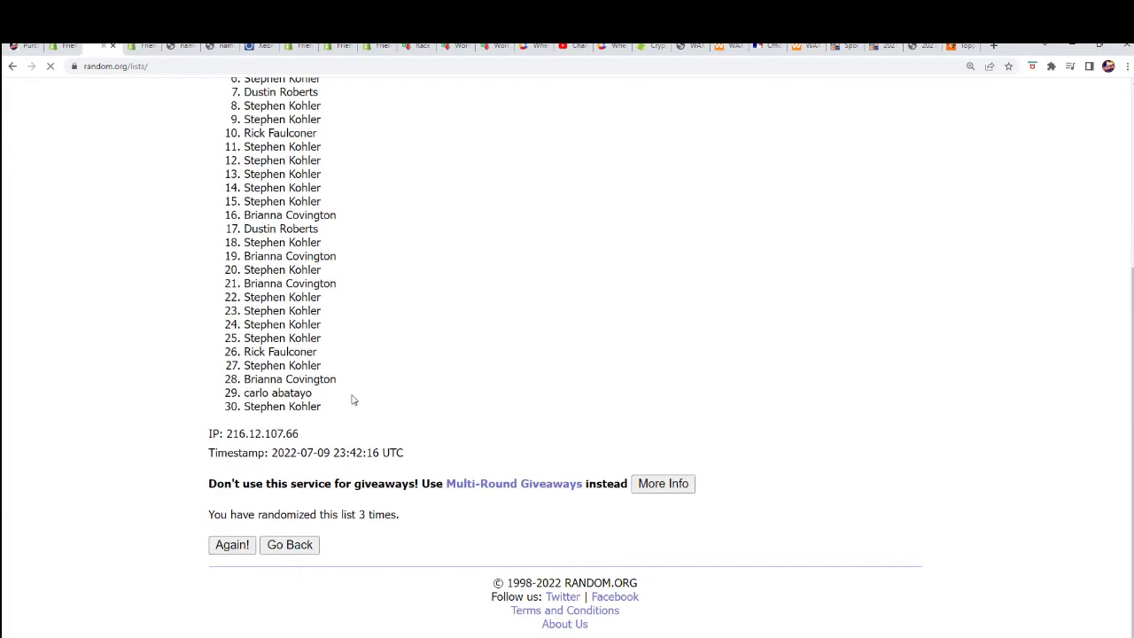
{"action": "left_click", "coordinate": [229, 549]}
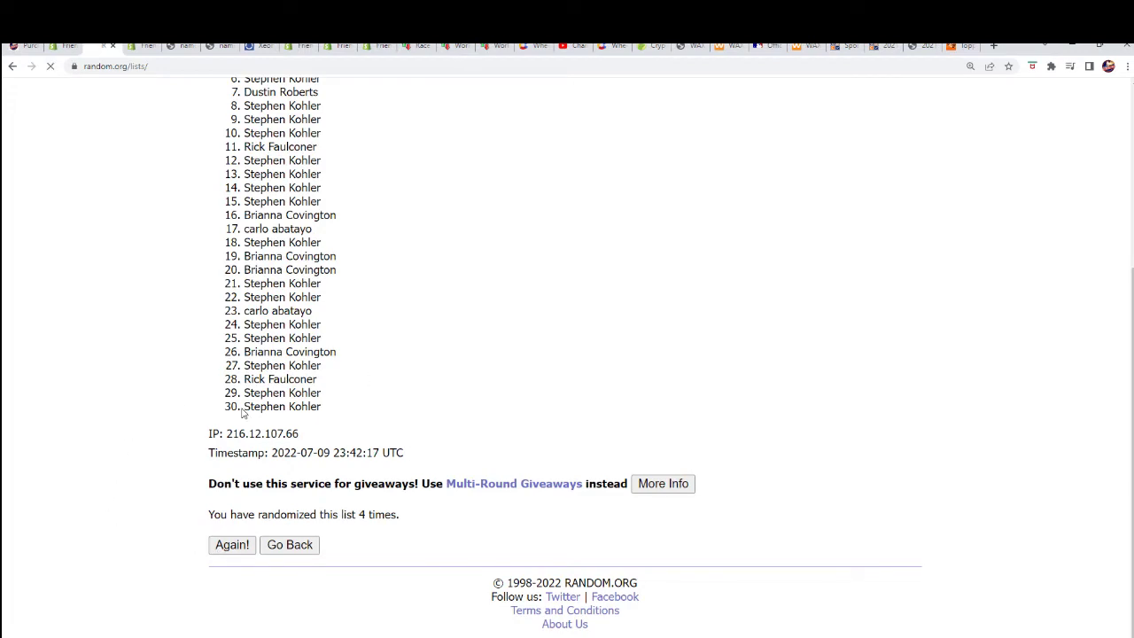
{"action": "left_click", "coordinate": [228, 544]}
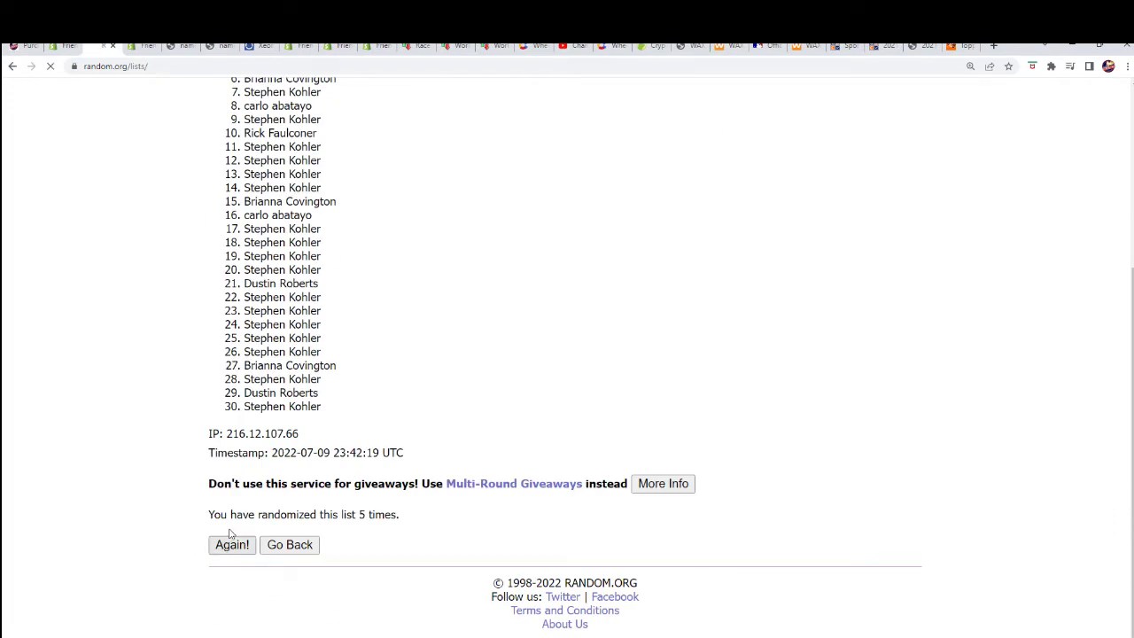
{"action": "scroll", "coordinate": [460, 380], "scroll_direction": "down", "scroll_amount": 5}
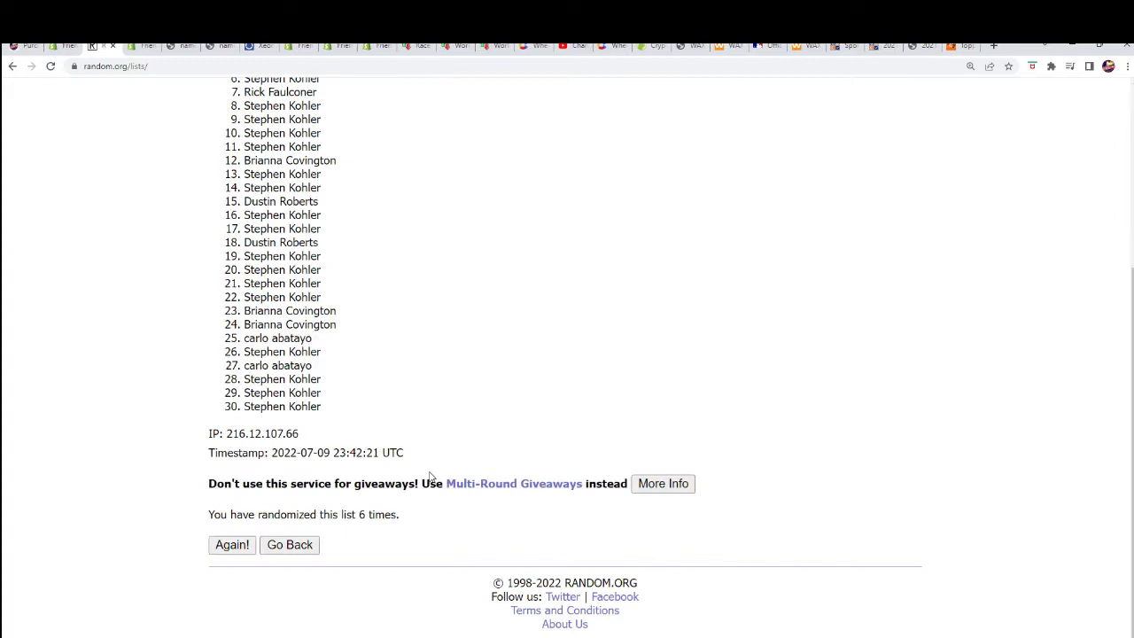
{"action": "left_click", "coordinate": [228, 544]}
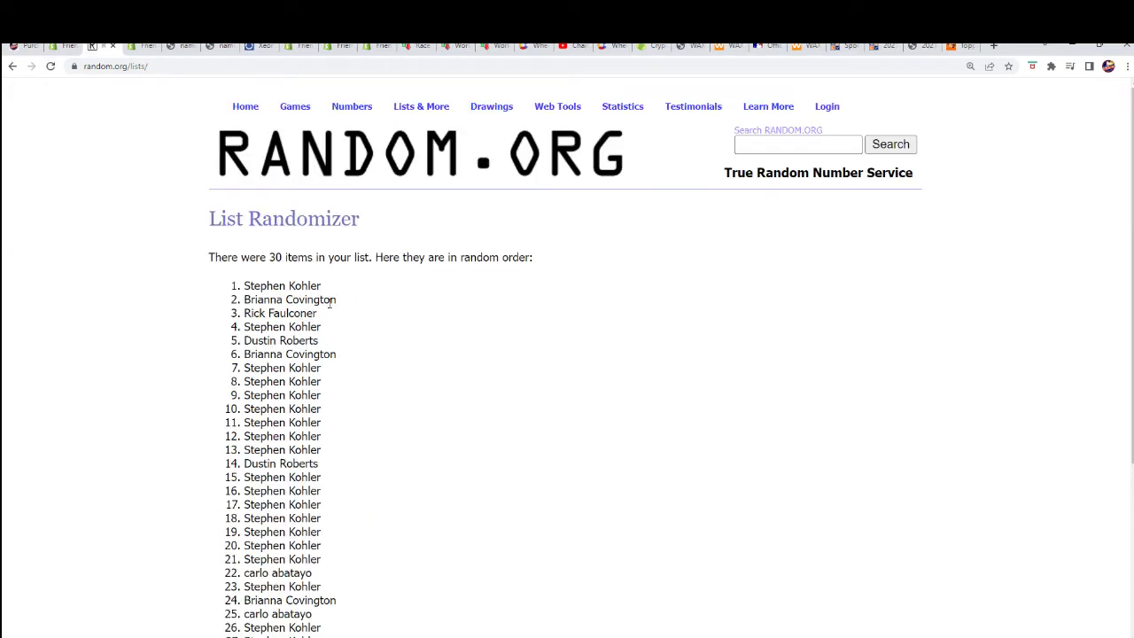
{"action": "left_click_drag", "start_coordinate": [337, 302], "coordinate": [244, 300]}
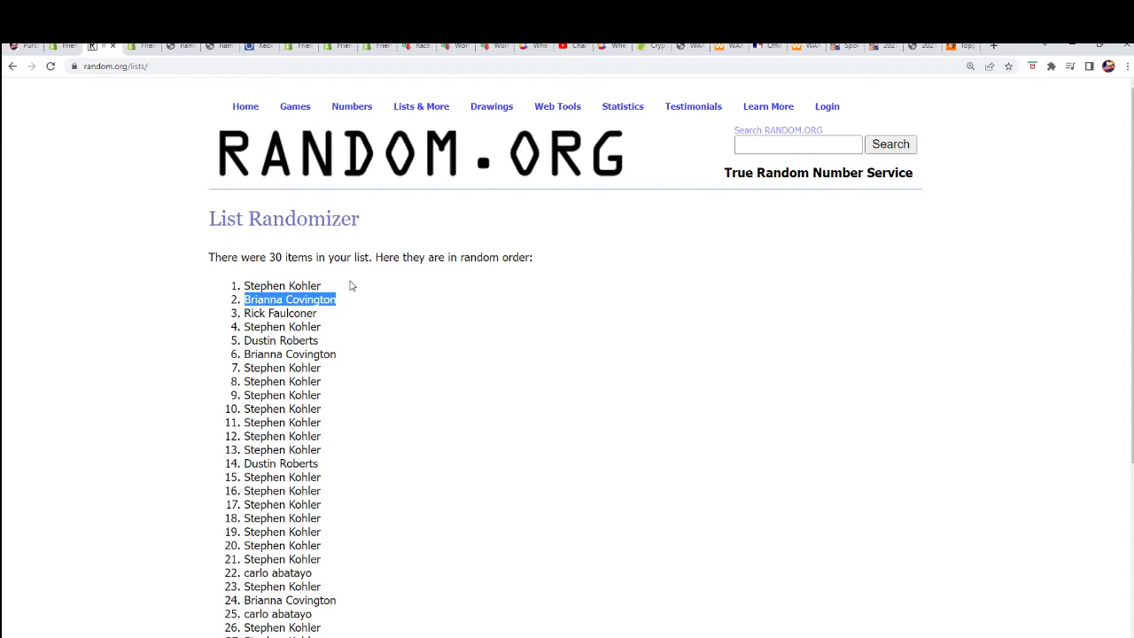
{"action": "scroll", "coordinate": [363, 323], "scroll_direction": "down", "scroll_amount": 5}
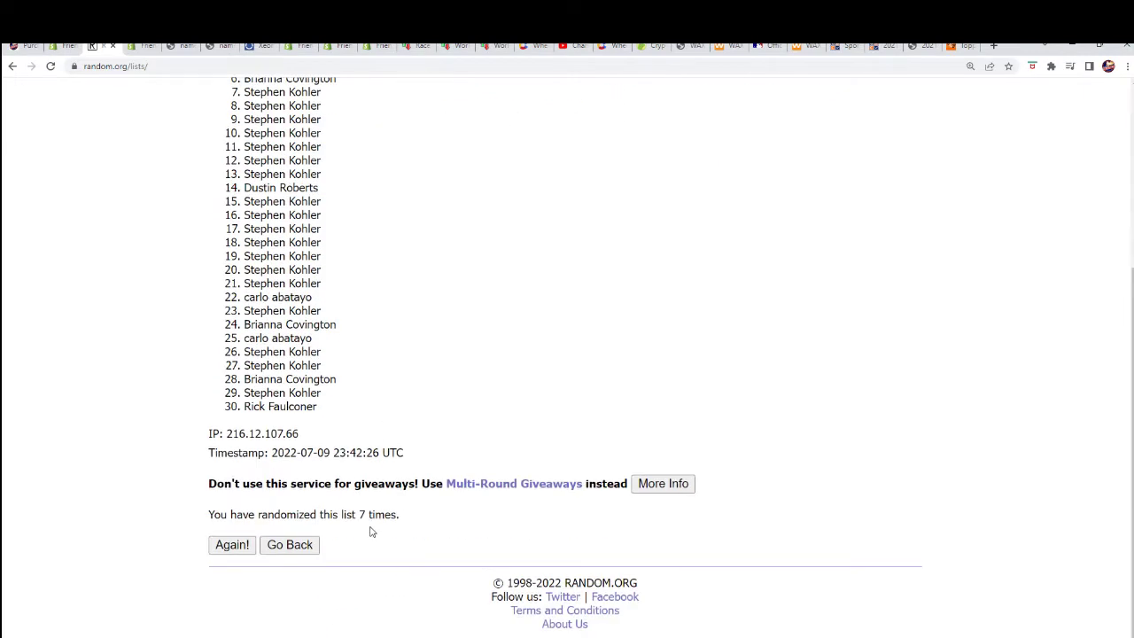
{"action": "scroll", "coordinate": [389, 479], "scroll_direction": "up", "scroll_amount": 5}
{"action": "left_click", "coordinate": [337, 275]}
{"action": "left_click_drag", "start_coordinate": [347, 262], "coordinate": [224, 275]}
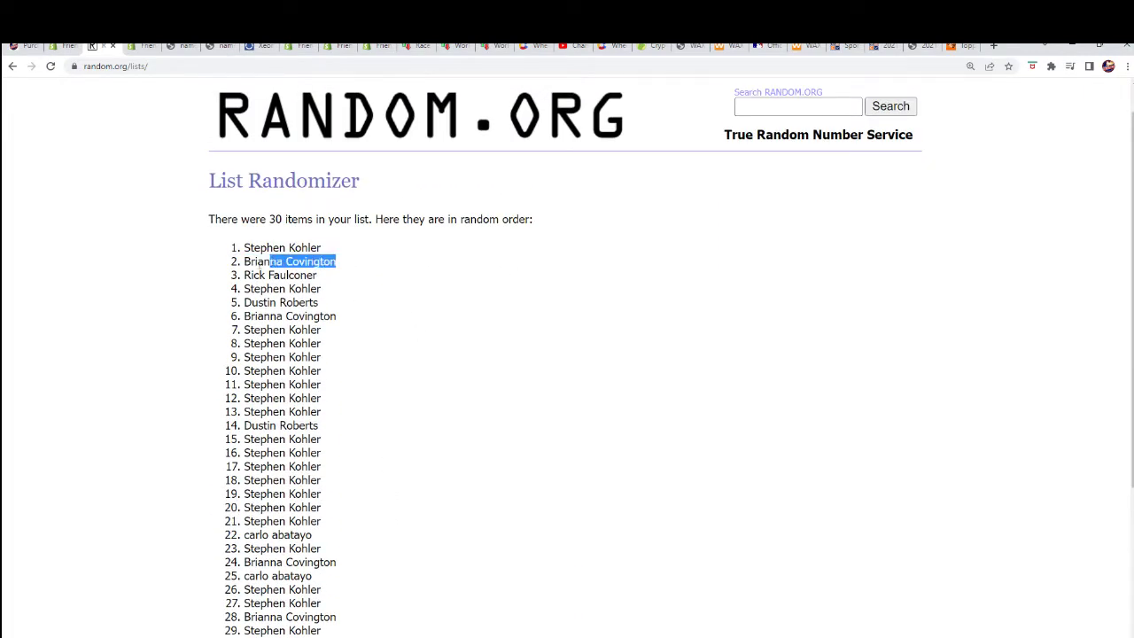
{"action": "left_click_drag", "start_coordinate": [348, 262], "coordinate": [240, 265]}
{"action": "left_click", "coordinate": [350, 270]}
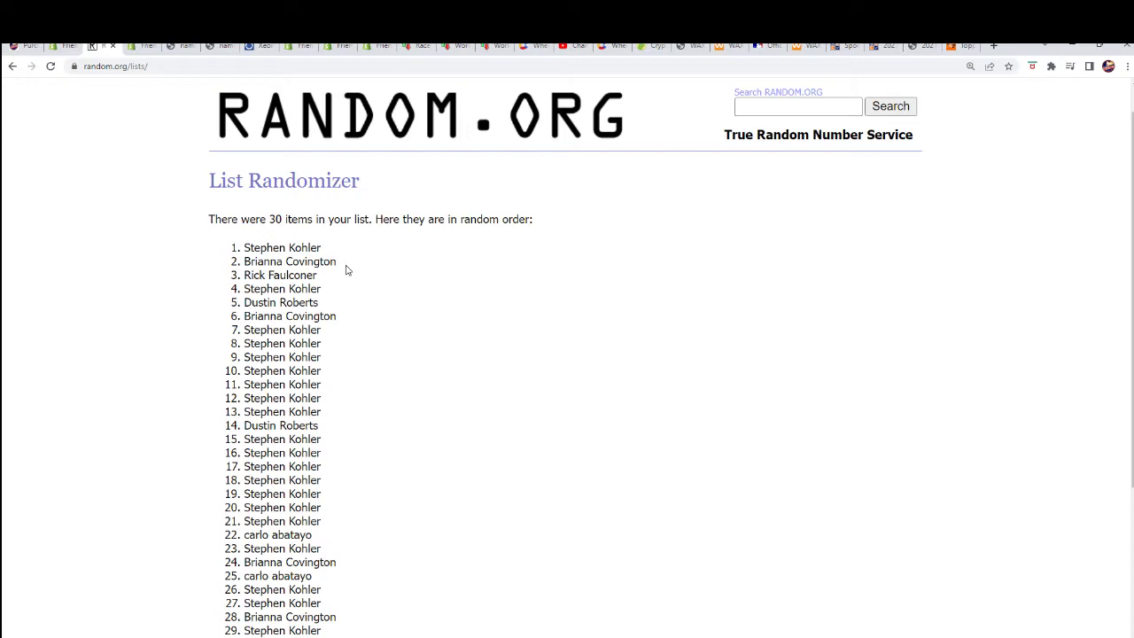
{"action": "left_click_drag", "start_coordinate": [347, 262], "coordinate": [239, 263]}
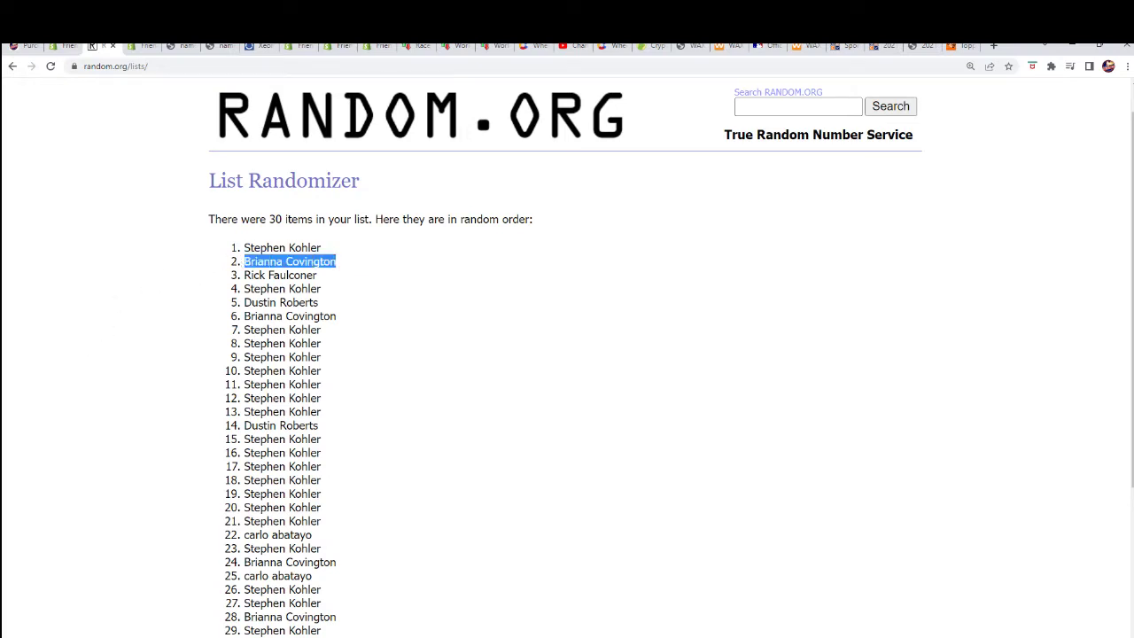
{"action": "scroll", "coordinate": [380, 468], "scroll_direction": "down", "scroll_amount": 5}
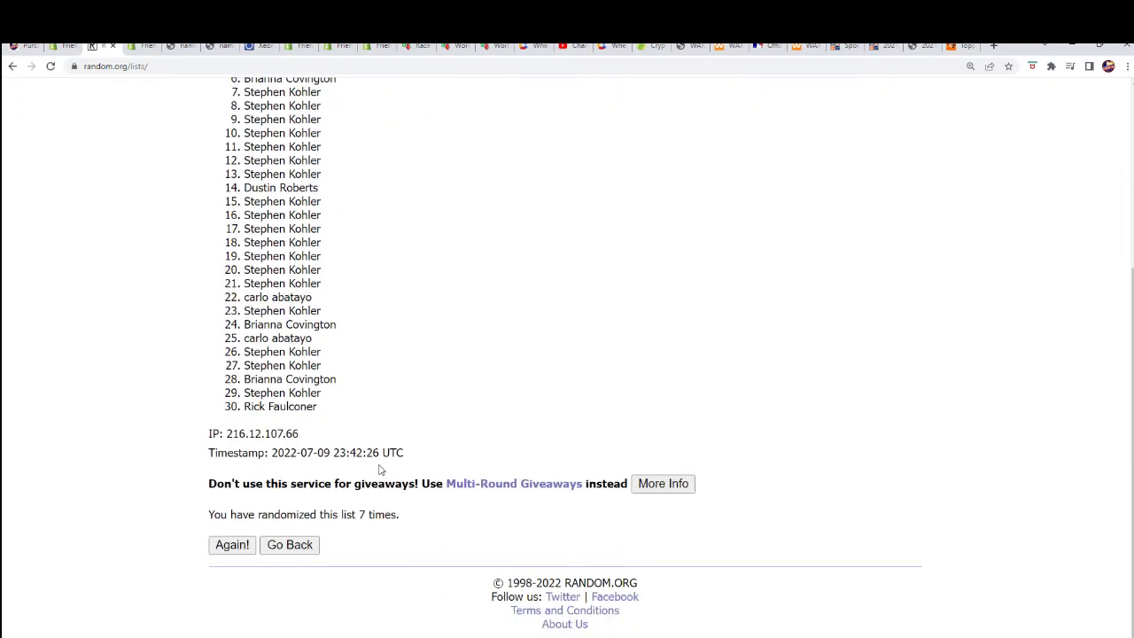
{"action": "scroll", "coordinate": [380, 527], "scroll_direction": "up", "scroll_amount": 8}
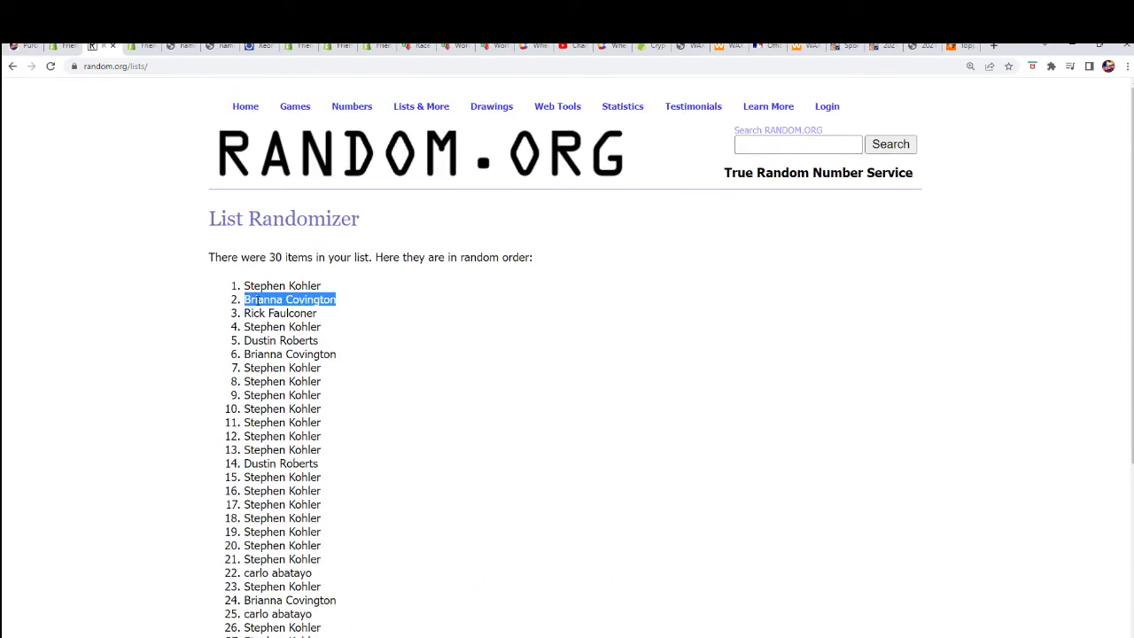
{"action": "left_click_drag", "start_coordinate": [242, 285], "coordinate": [346, 503]}
{"action": "scroll", "coordinate": [346, 496], "scroll_direction": "down", "scroll_amount": 2}
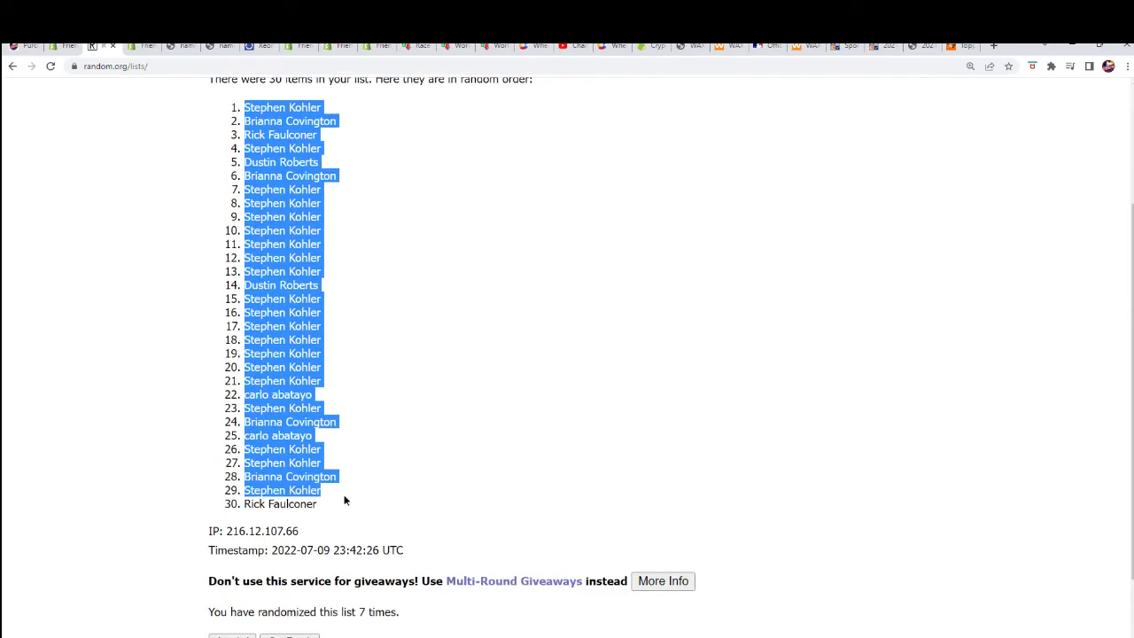
{"action": "left_click", "coordinate": [378, 426]}
{"action": "scroll", "coordinate": [385, 417], "scroll_direction": "up", "scroll_amount": 5}
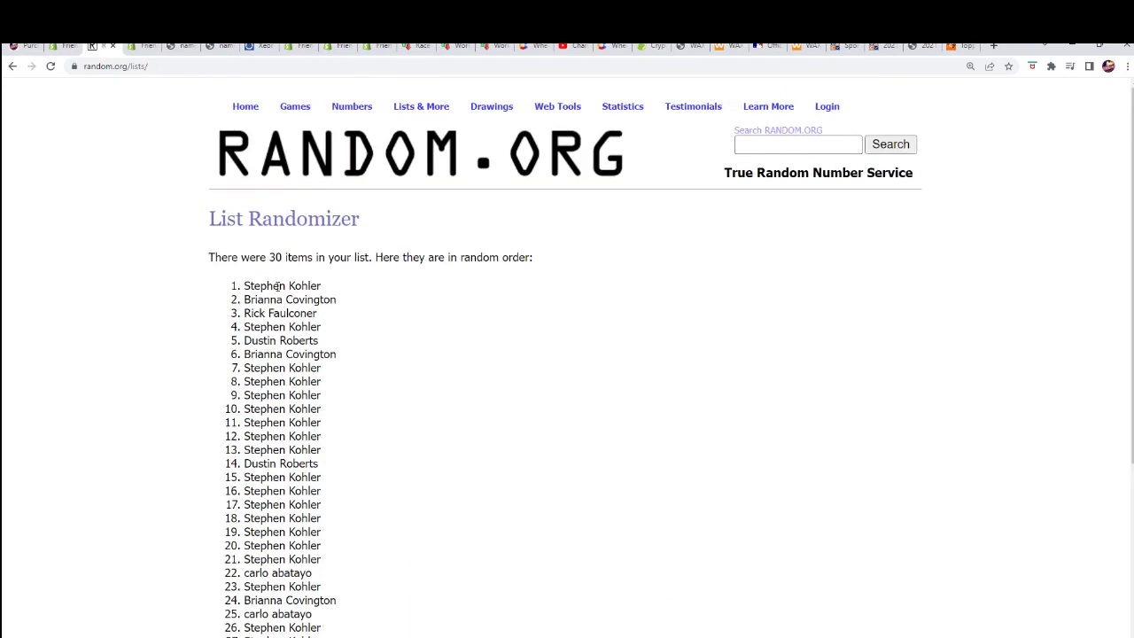
{"action": "left_click_drag", "start_coordinate": [241, 300], "coordinate": [458, 320]}
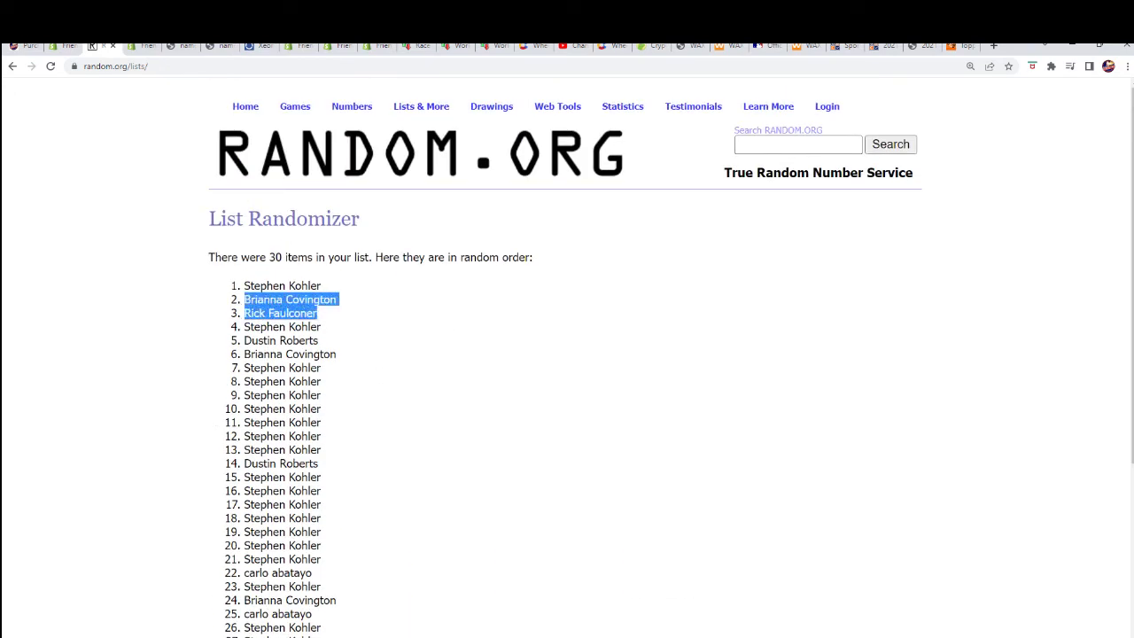
{"action": "left_click", "coordinate": [374, 441]}
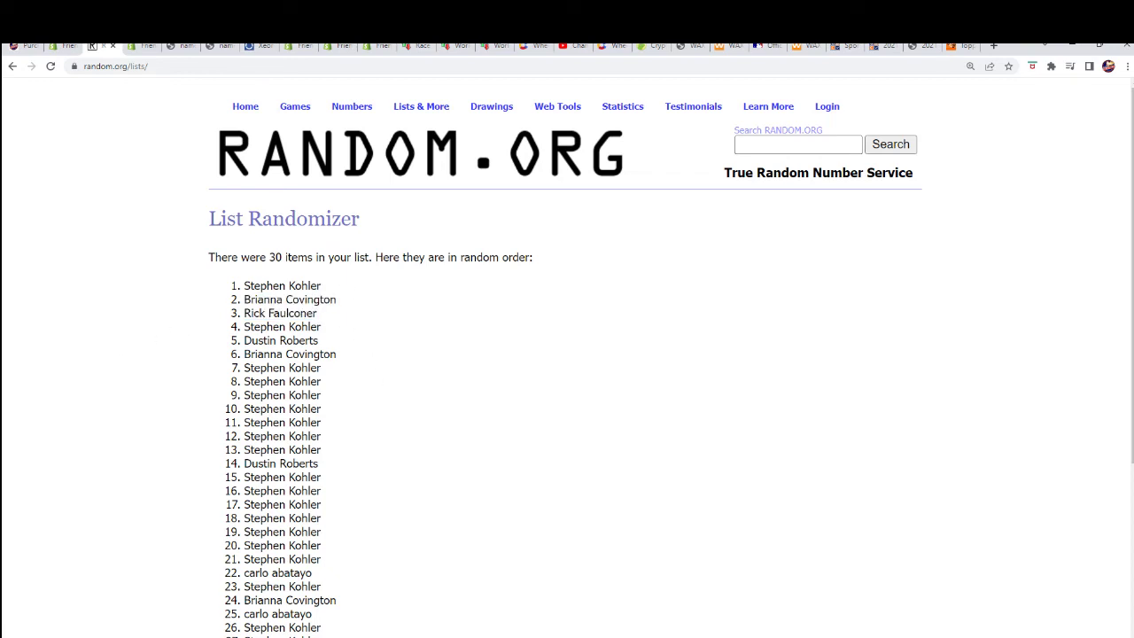